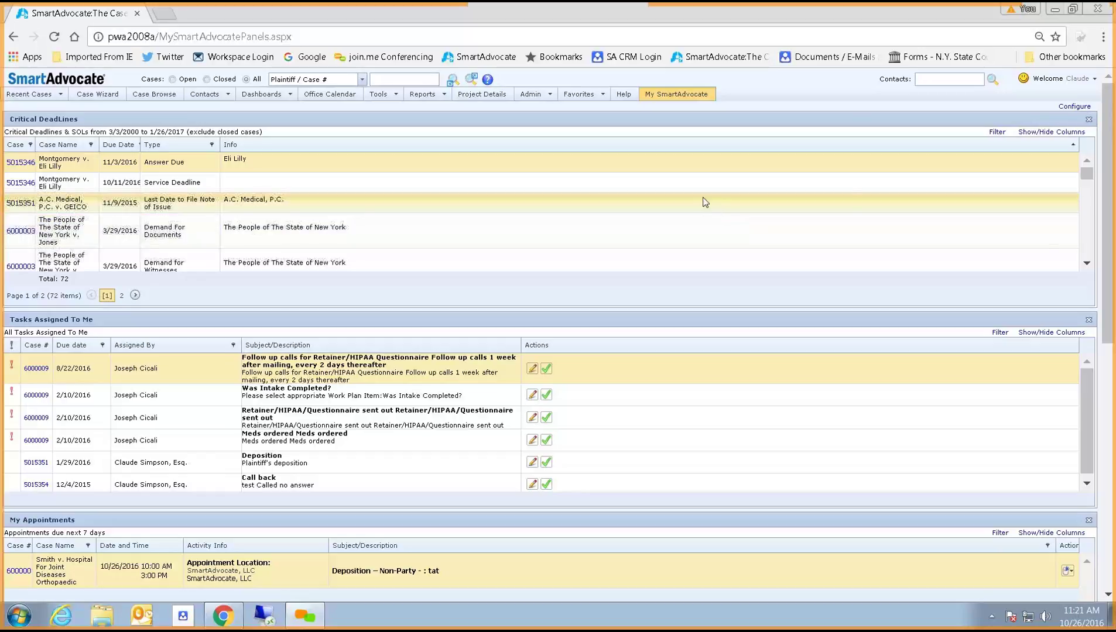
From Admin > Users, open a blank Add User form for a new firm user.
click(539, 98)
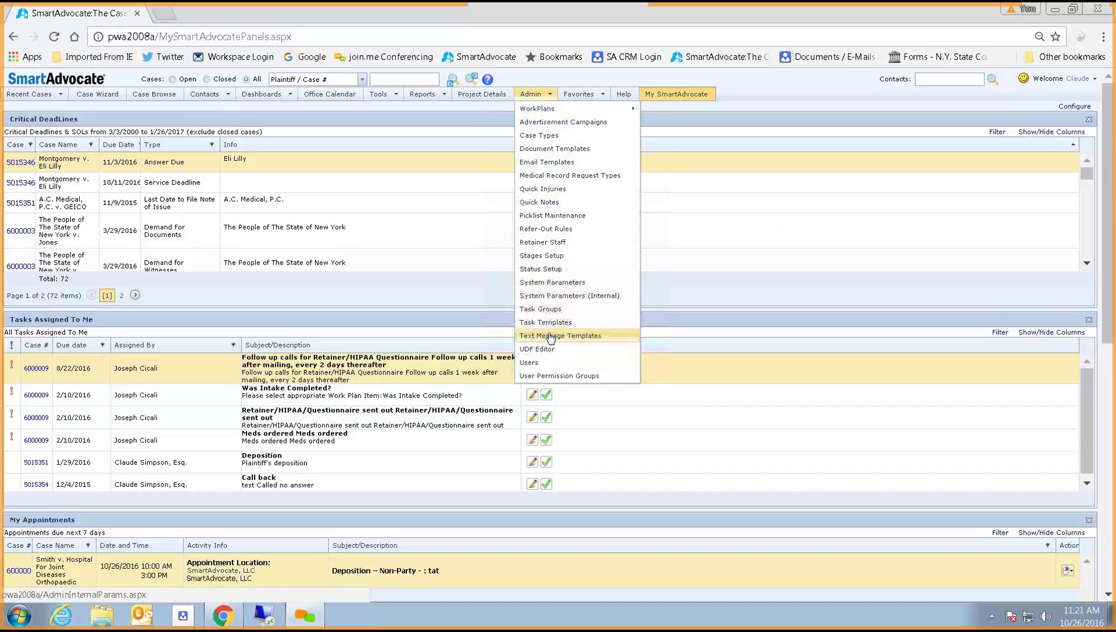
click(541, 363)
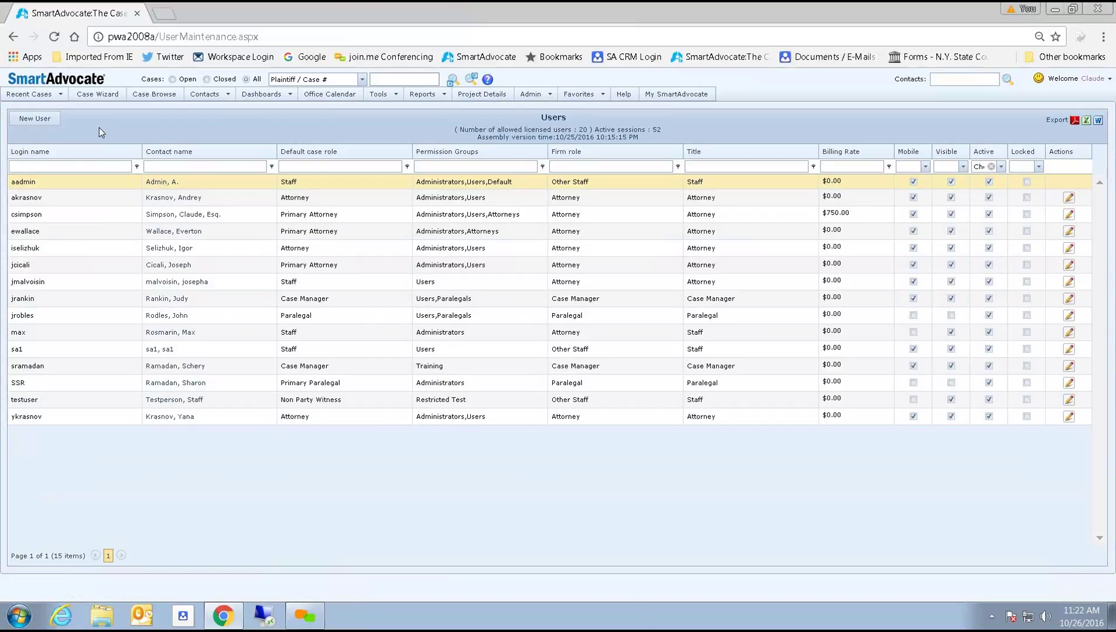
click(34, 119)
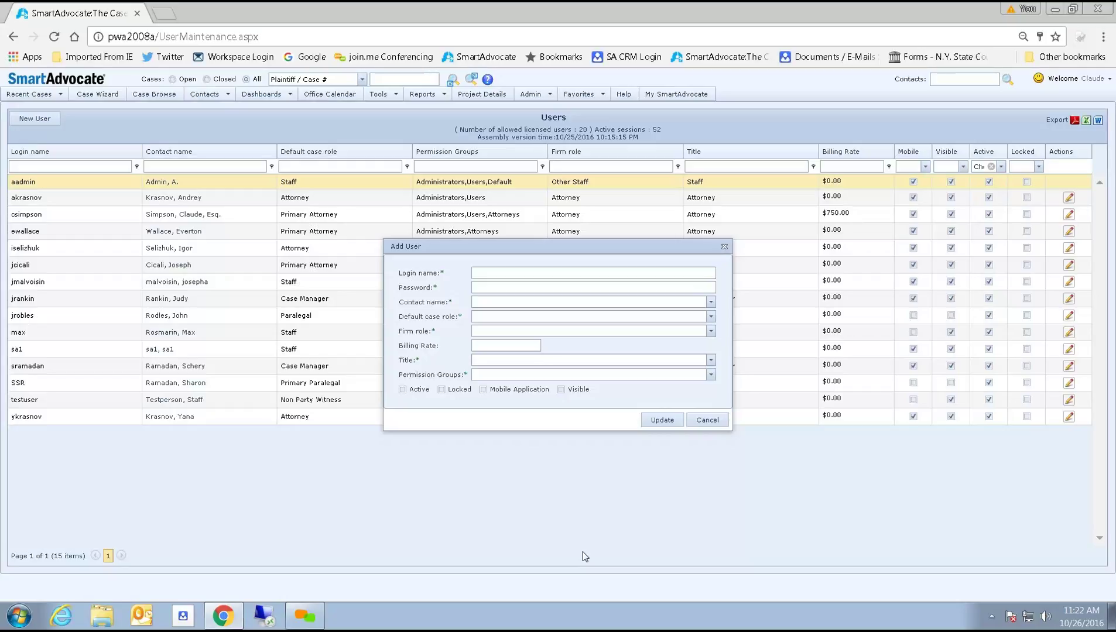
Enter the new user's login name and account password, then open the contact list.
click(543, 273)
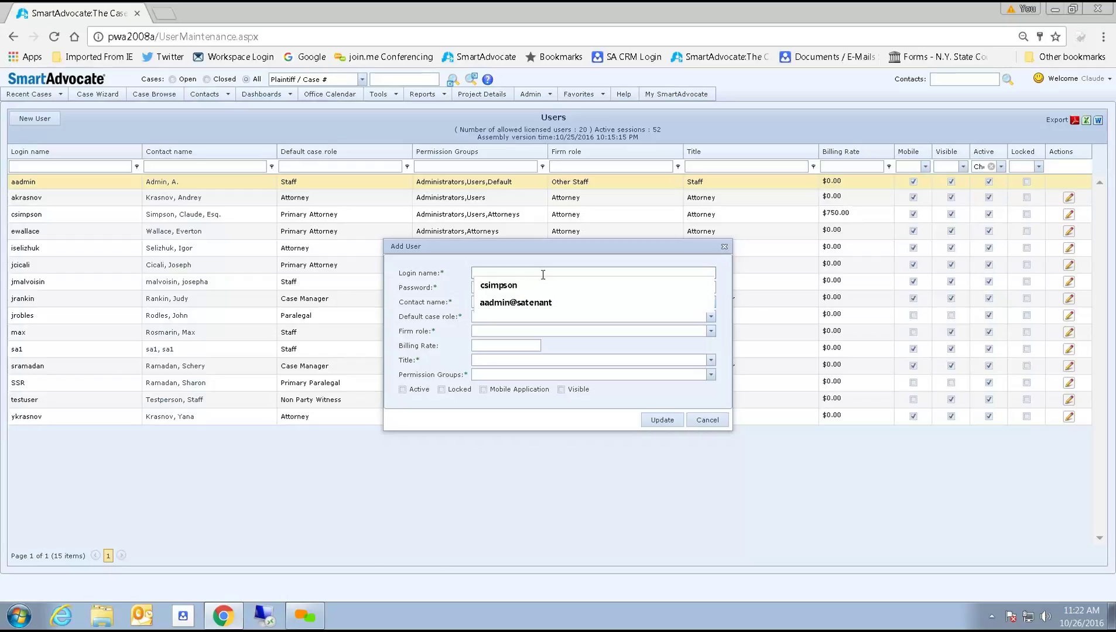
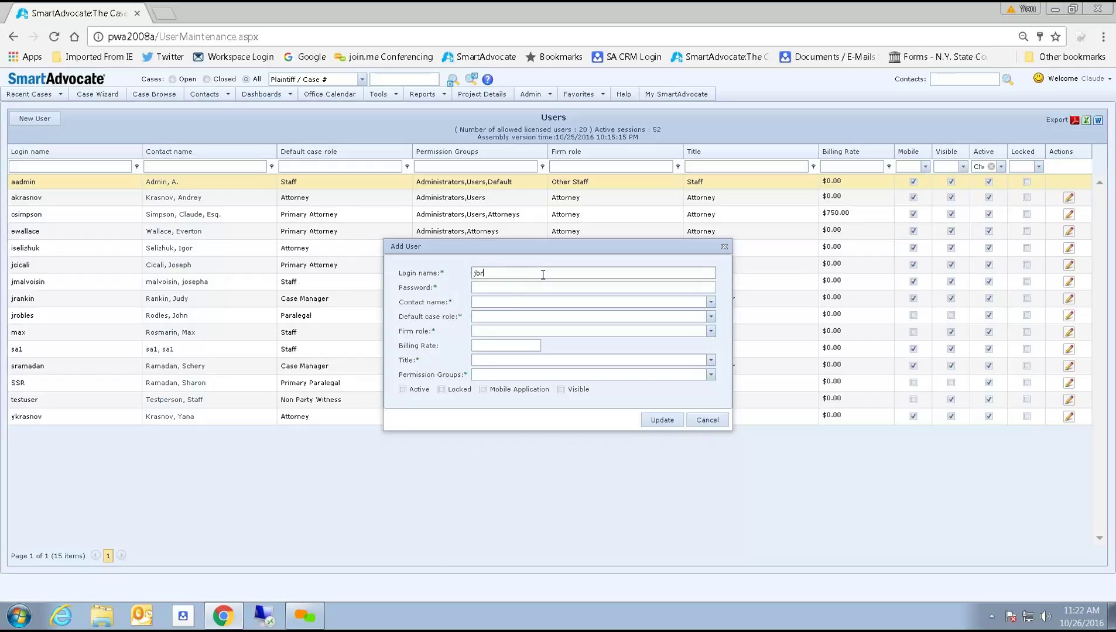
click(514, 286)
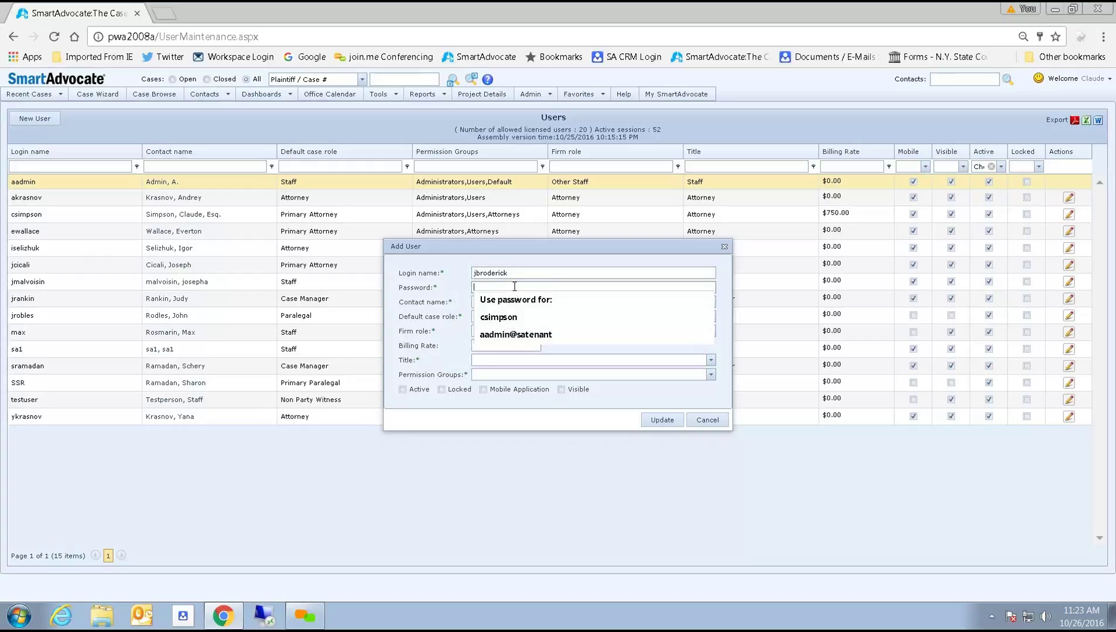
text(p)
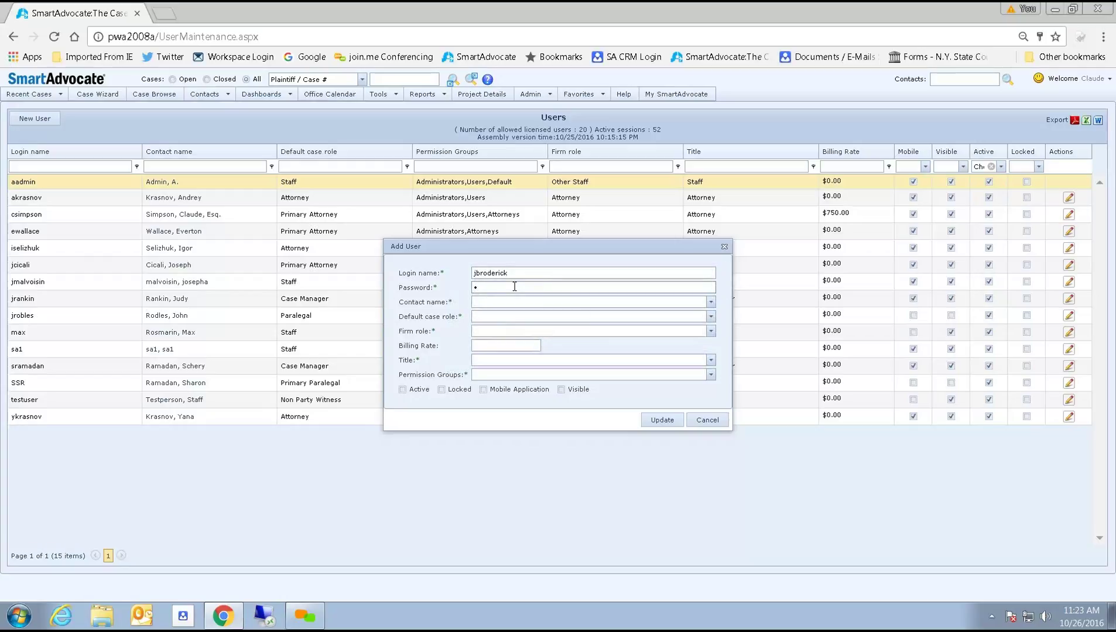
text(ass)
click(710, 303)
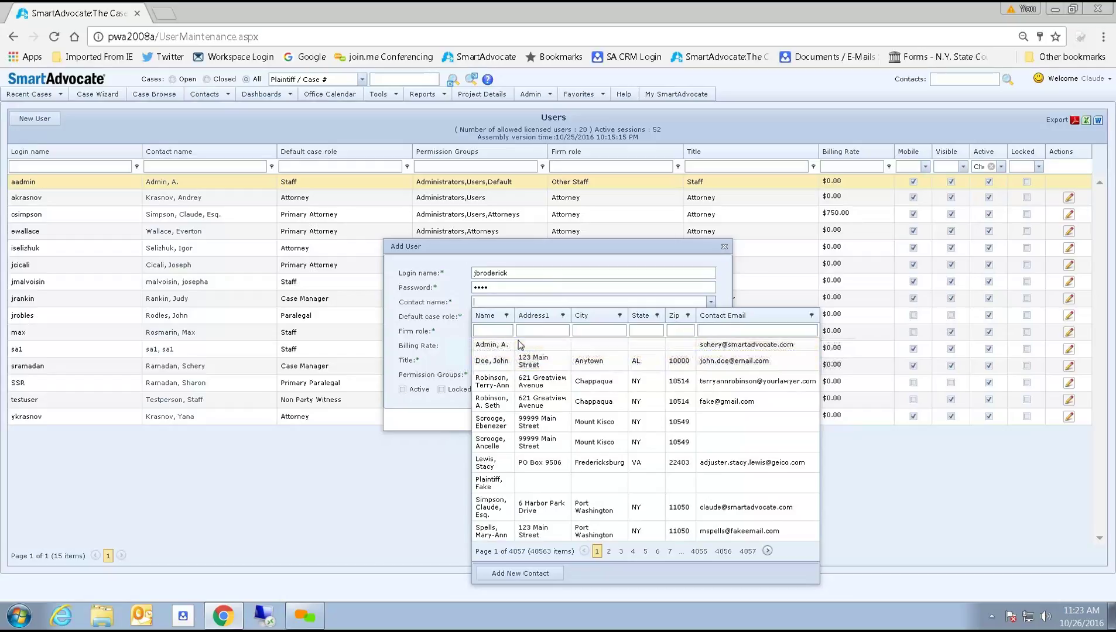
Start a new contact with the person's last and first name and Female gender.
click(519, 574)
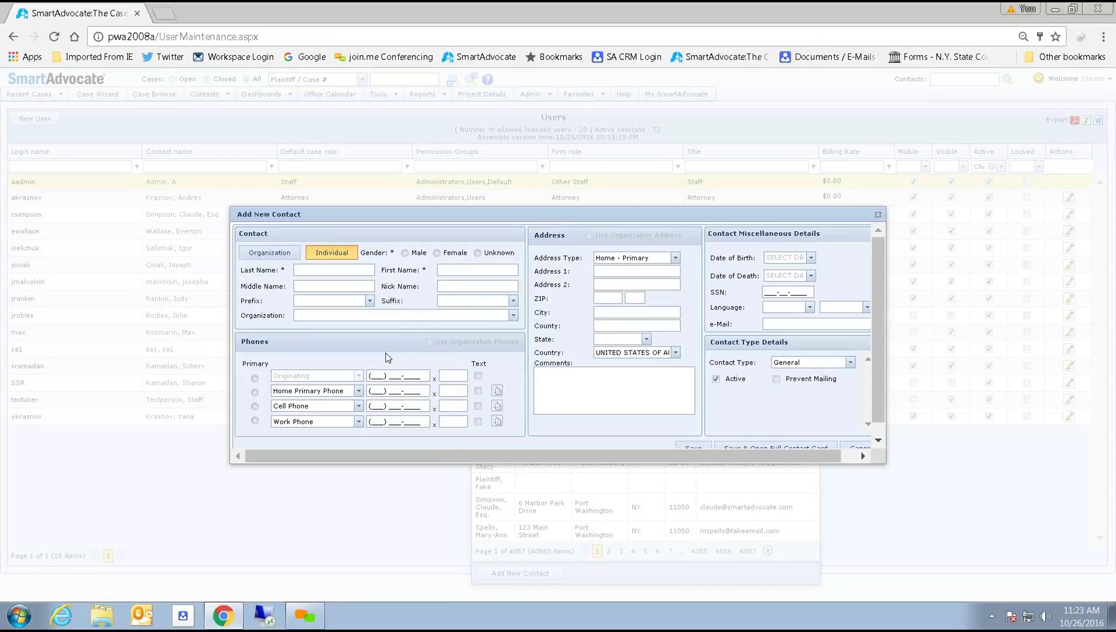
click(352, 269)
click(491, 270)
click(436, 253)
Enter the contact's street address and ZIP, choosing the first matching town to fill city, county, state.
click(611, 298)
text(11050)
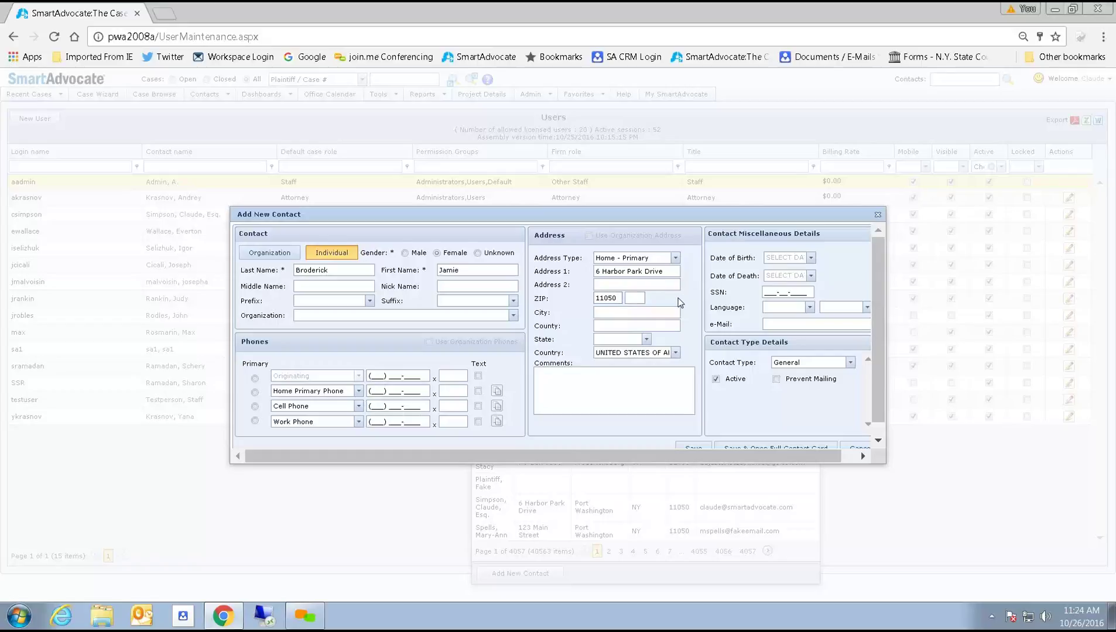
key(Tab)
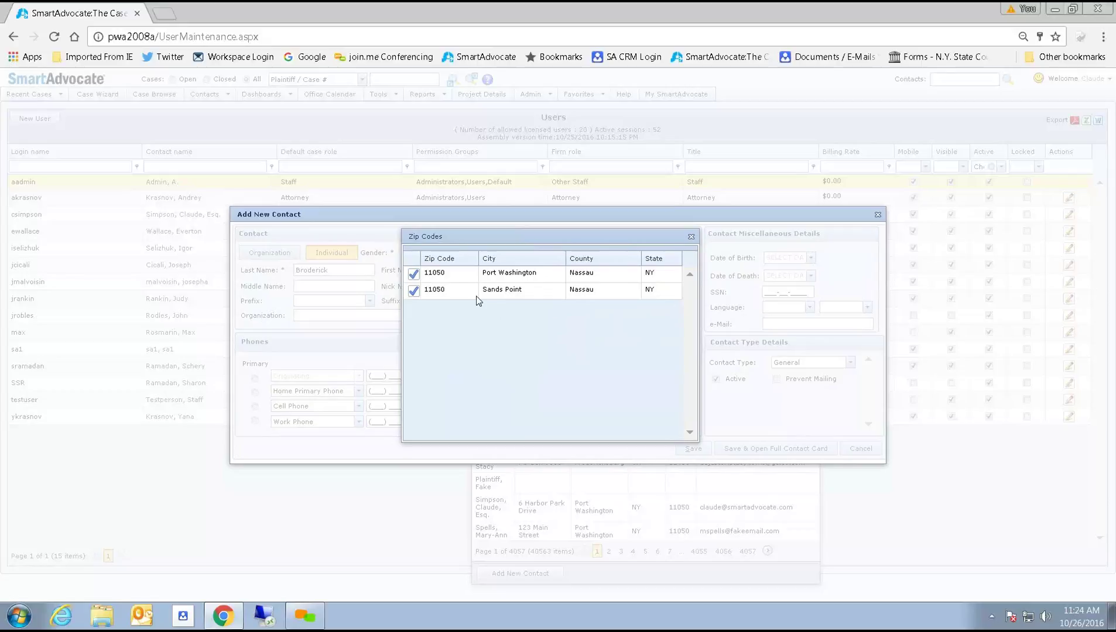
click(416, 273)
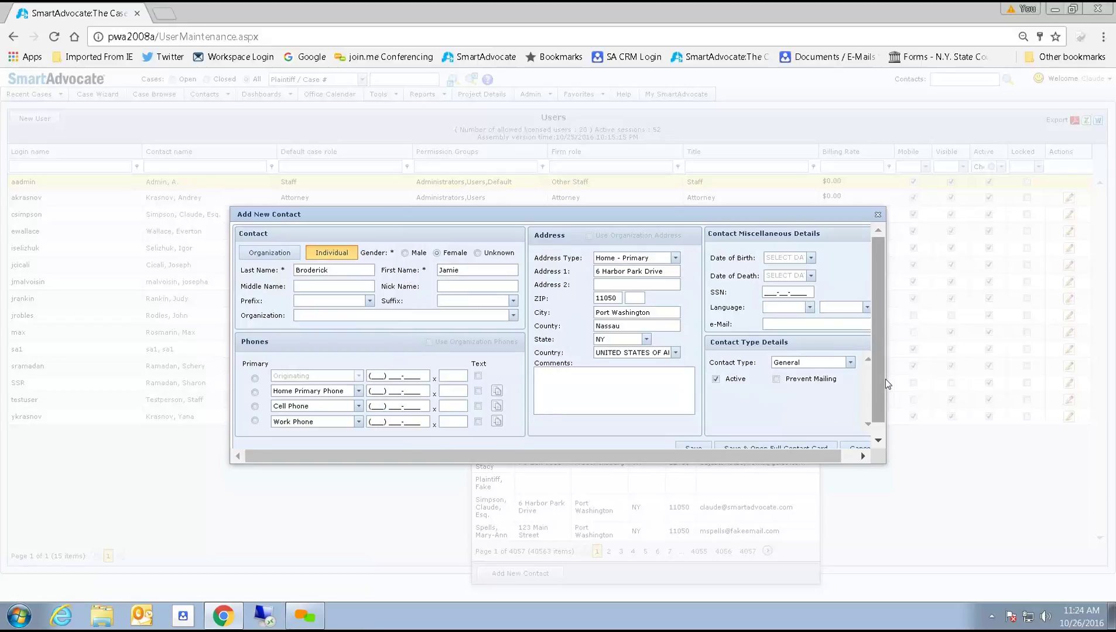
scroll(879, 376, down, 2)
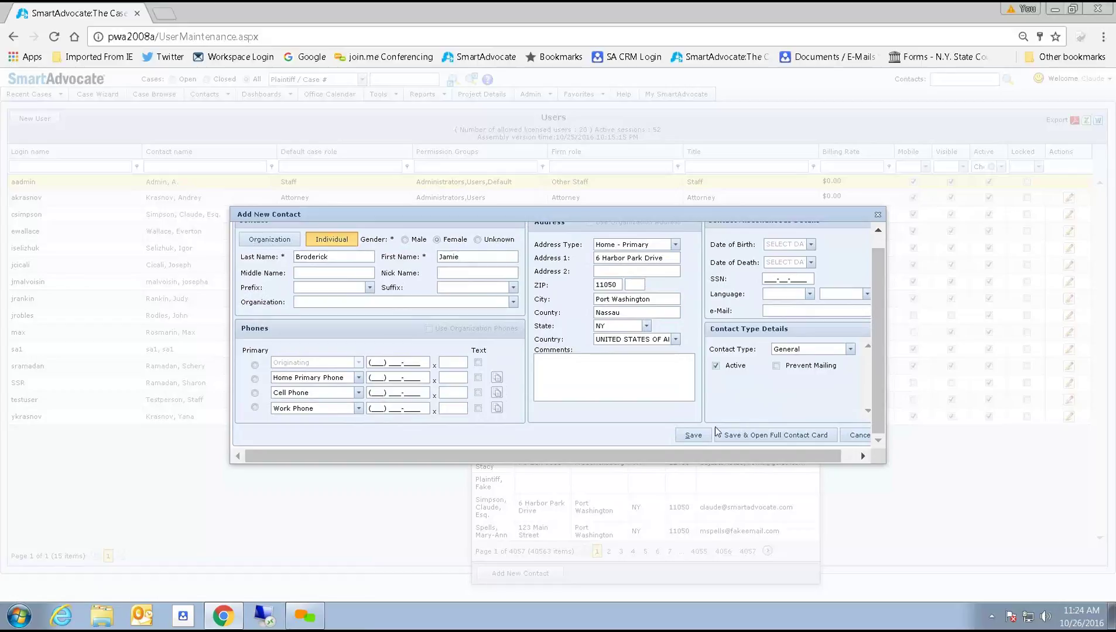
Save the new contact and set both Default case role and Firm role to Paralegal.
click(694, 436)
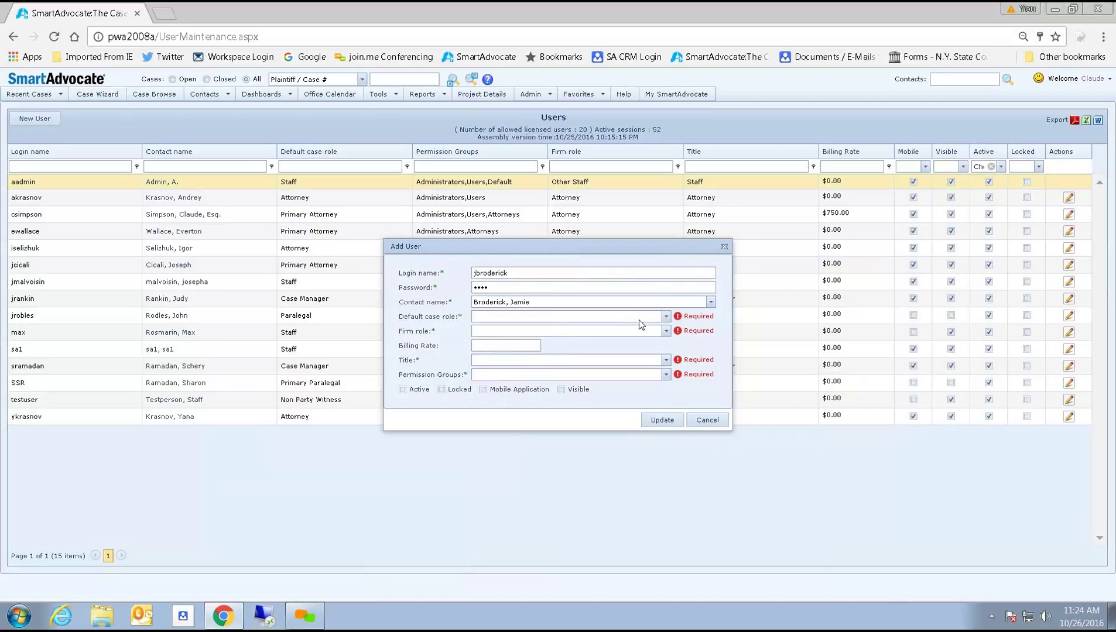
click(666, 316)
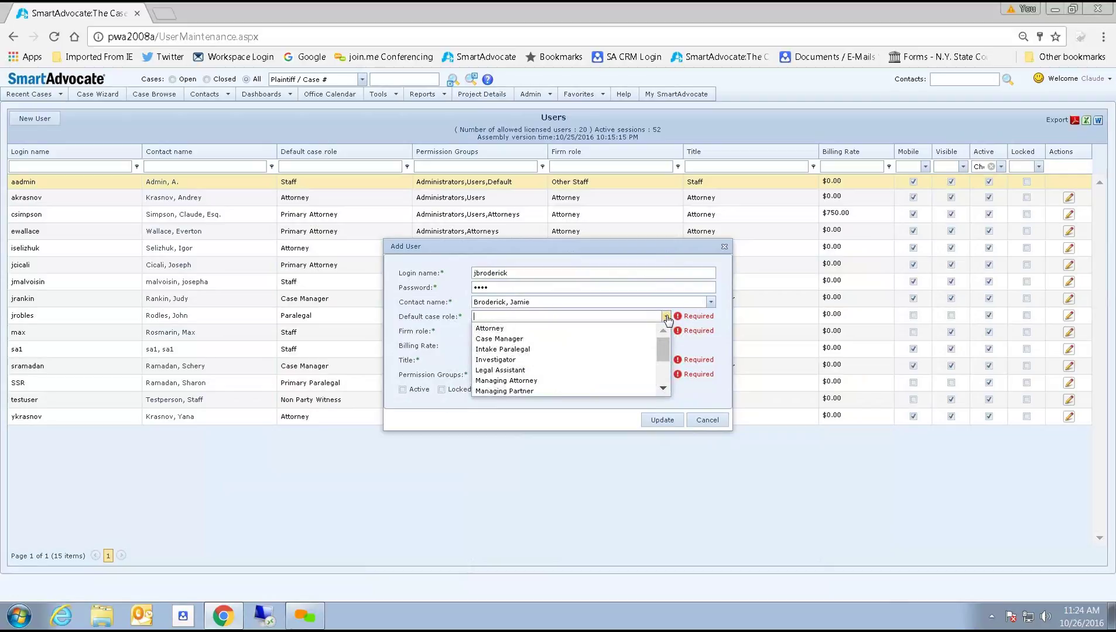
drag(667, 350, 665, 357)
drag(665, 371, 666, 372)
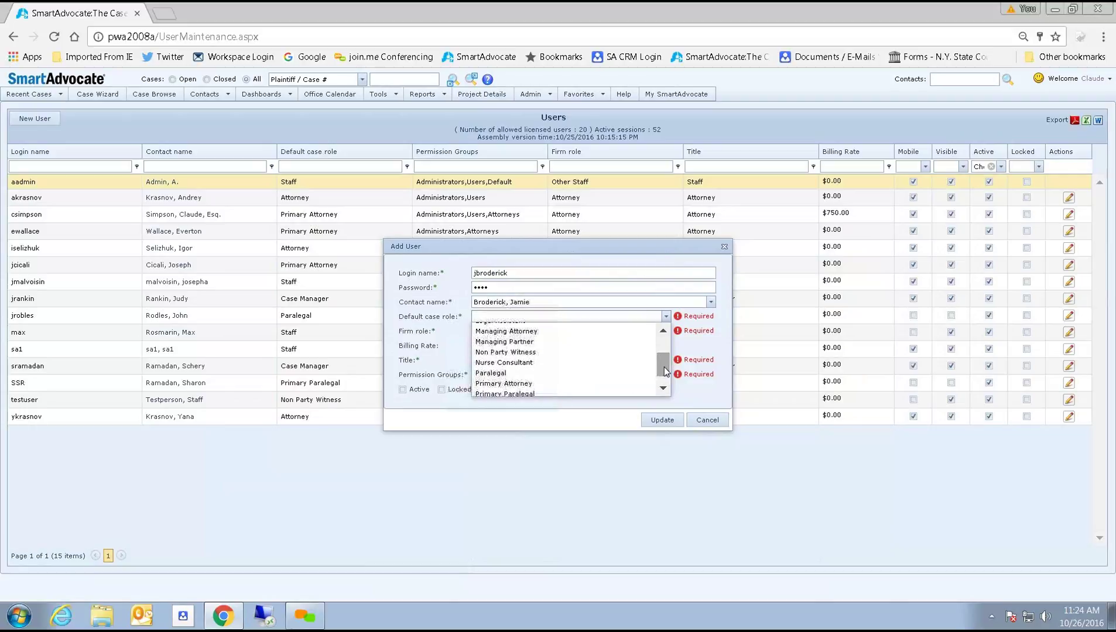
click(554, 375)
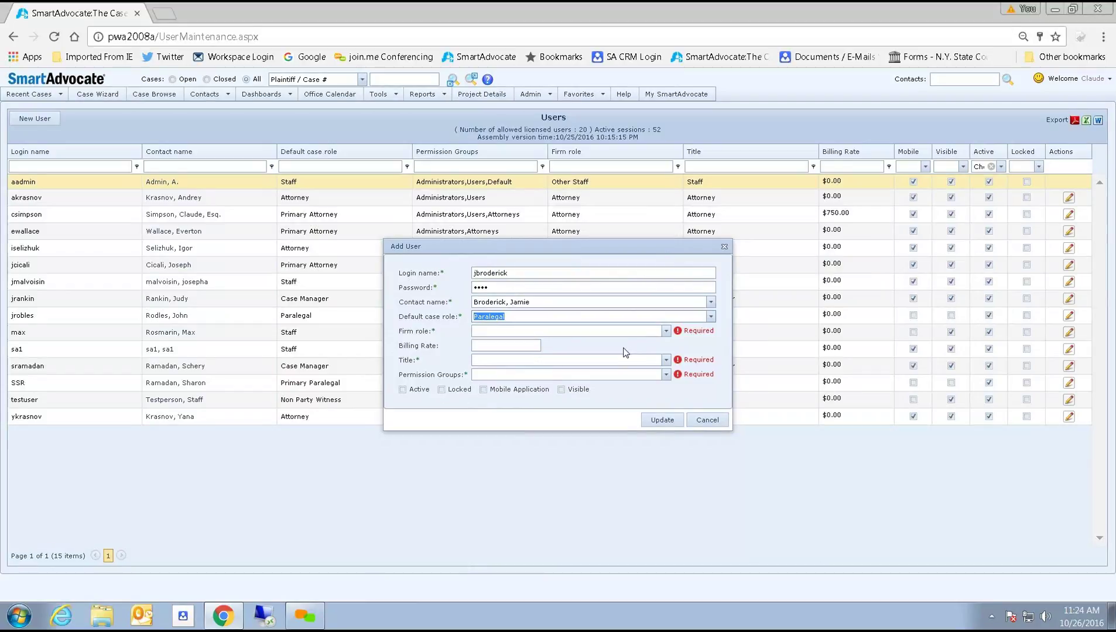
click(666, 331)
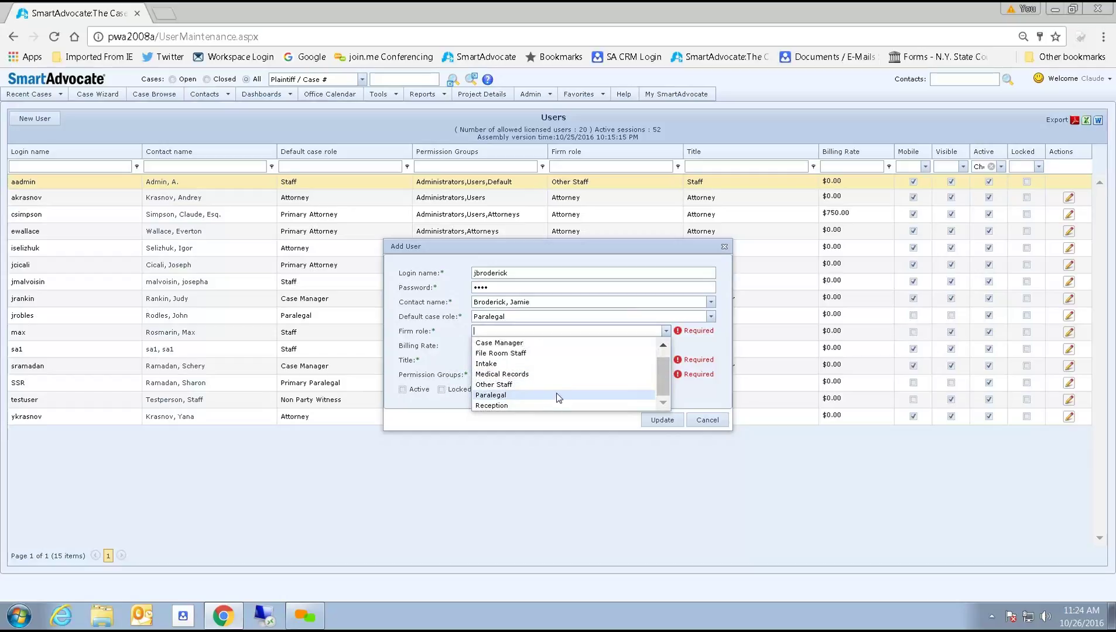
click(554, 397)
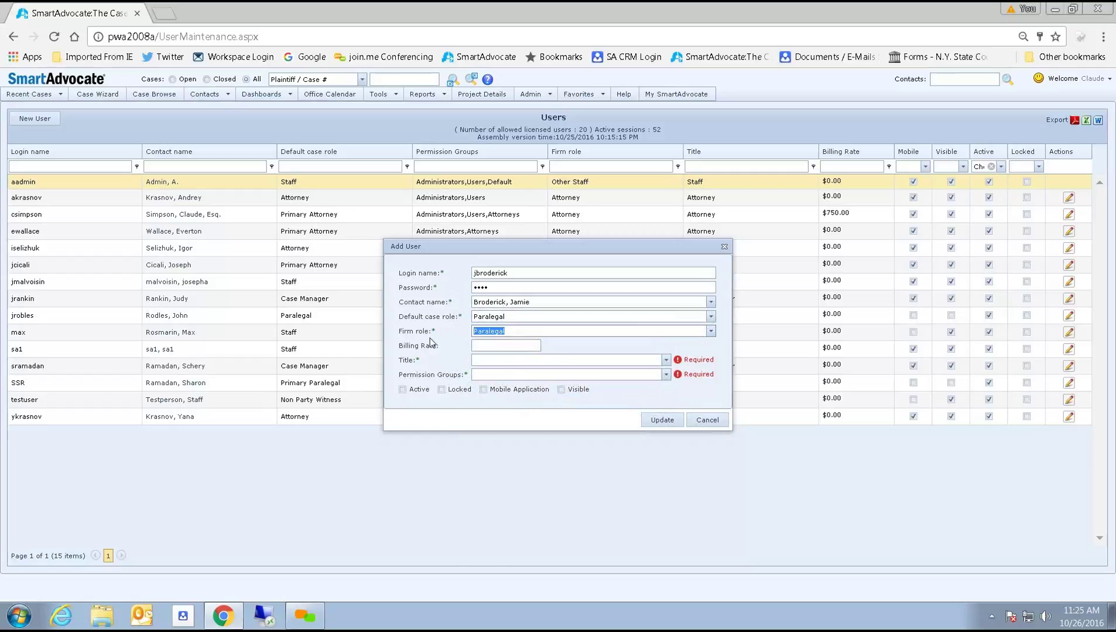
click(509, 346)
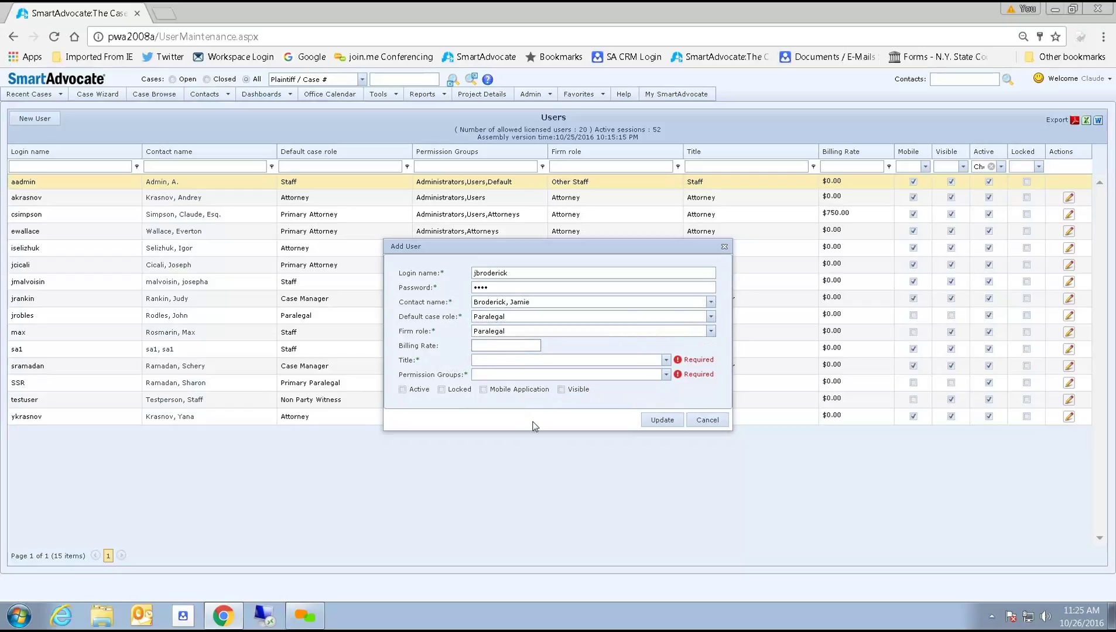